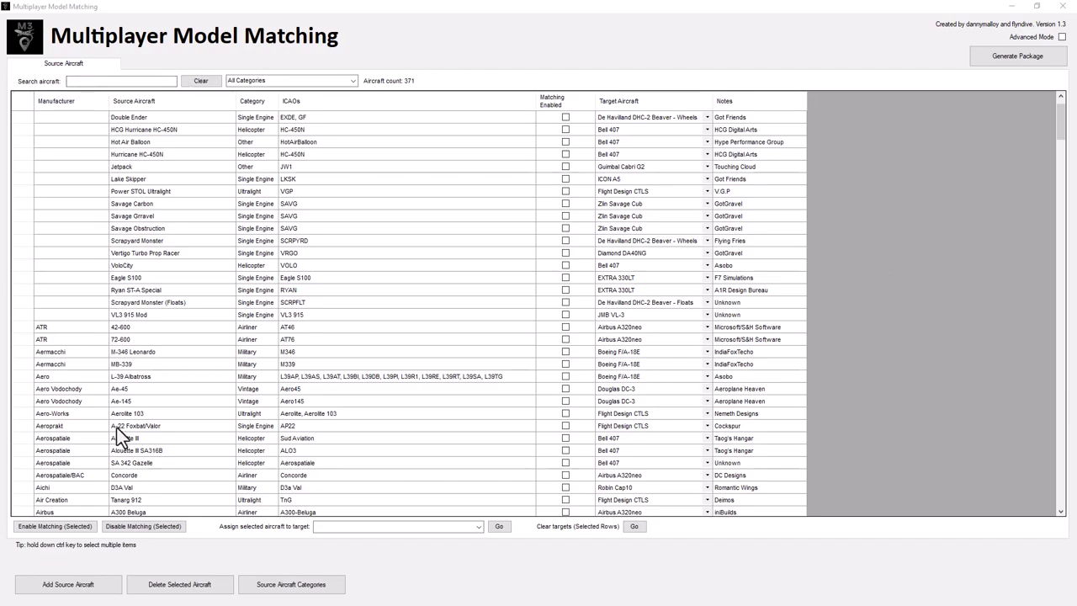
Step: Scroll the source aircraft list down to the Beechcraft, Bell and Boeing entries
scroll(219, 394, down, 1)
scroll(219, 392, down, 6)
scroll(215, 397, down, 6)
scroll(214, 400, down, 9)
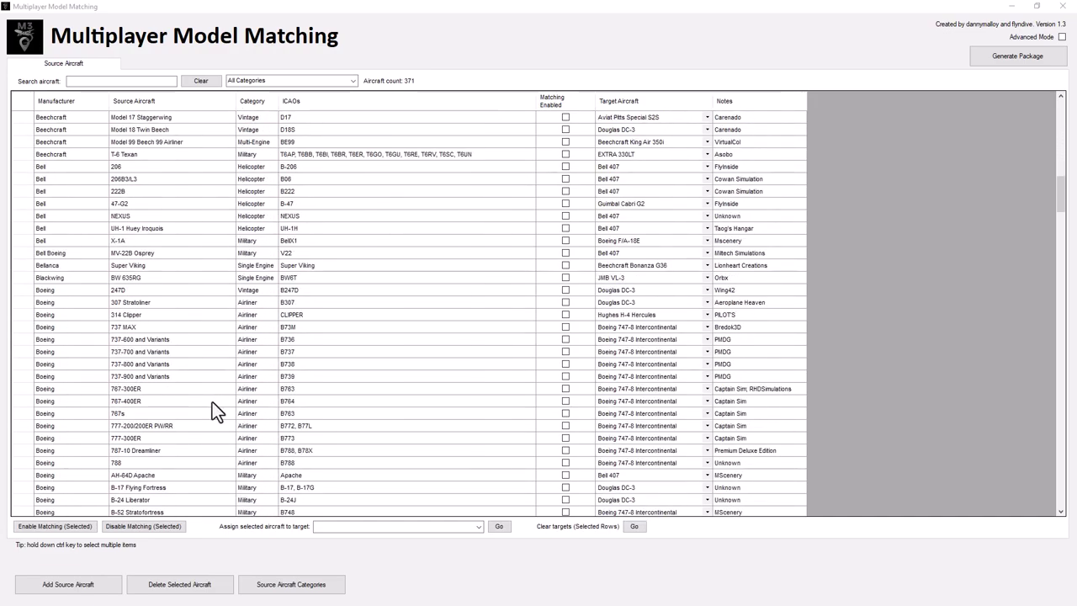
scroll(212, 402, down, 1)
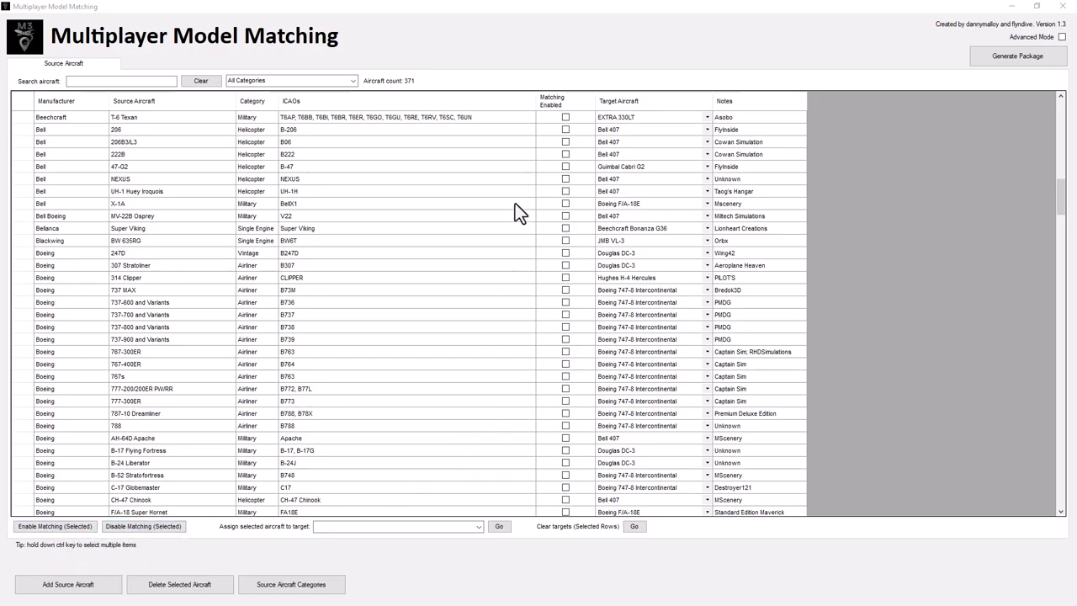
Step: Sort the source aircraft by the Matching Enabled column and locate the MV-22B Osprey row
click(569, 105)
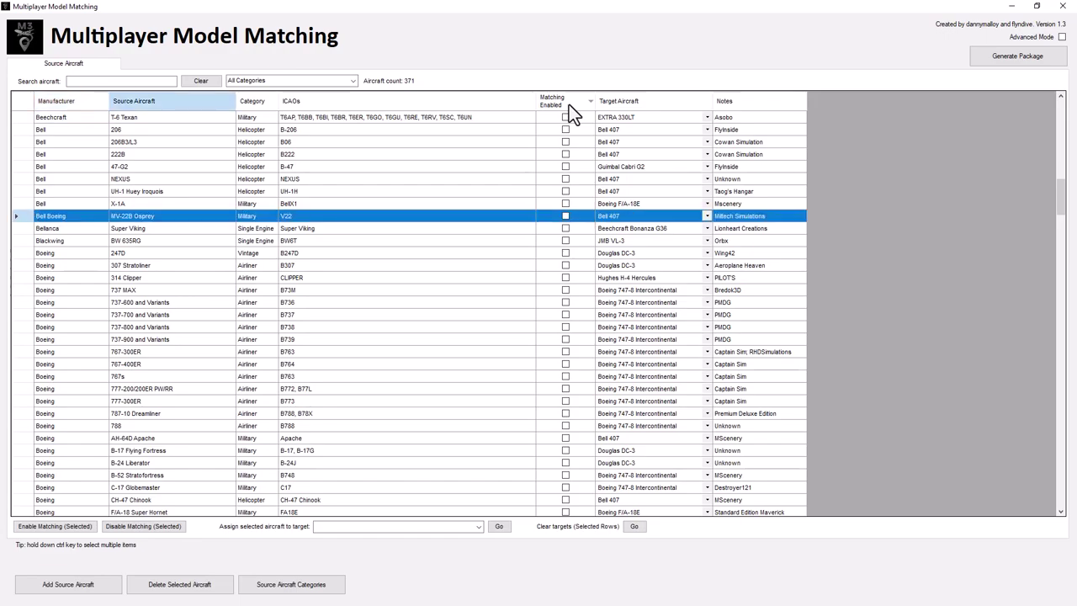
scroll(569, 104, down, 4)
scroll(569, 104, down, 8)
scroll(569, 105, up, 13)
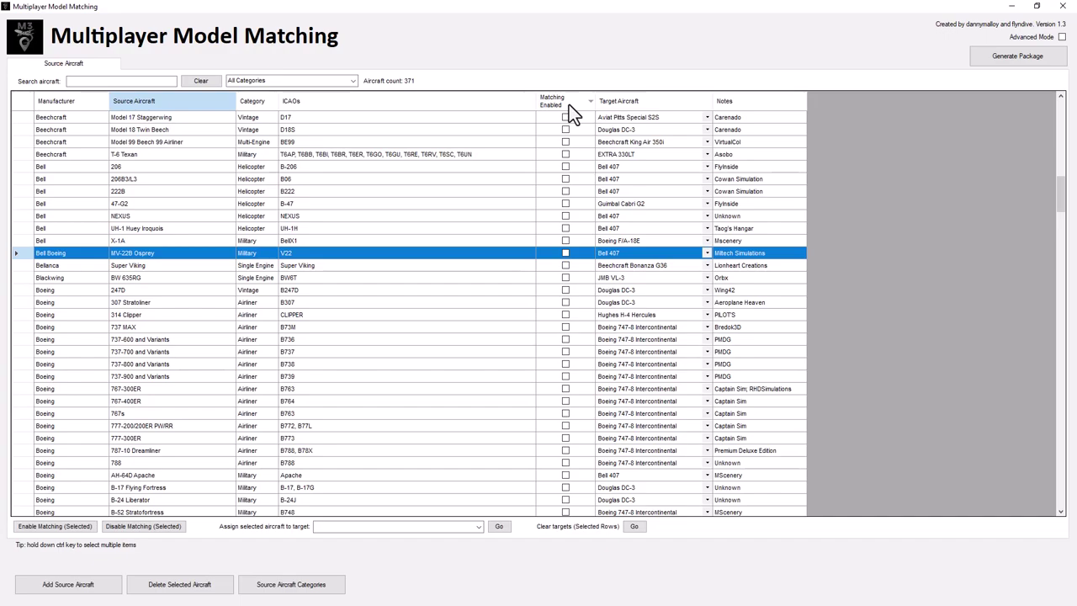
Step: Enable matching for the MV-22B Osprey and the Bell 206 rows
key(F4)
key(Return)
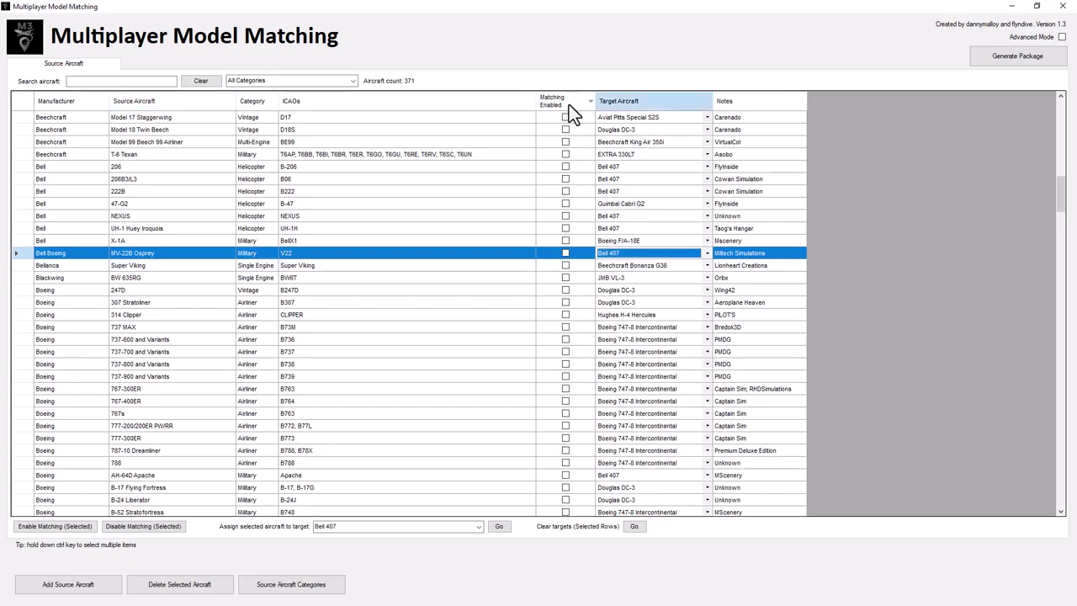
key(shift+Tab)
key(space)
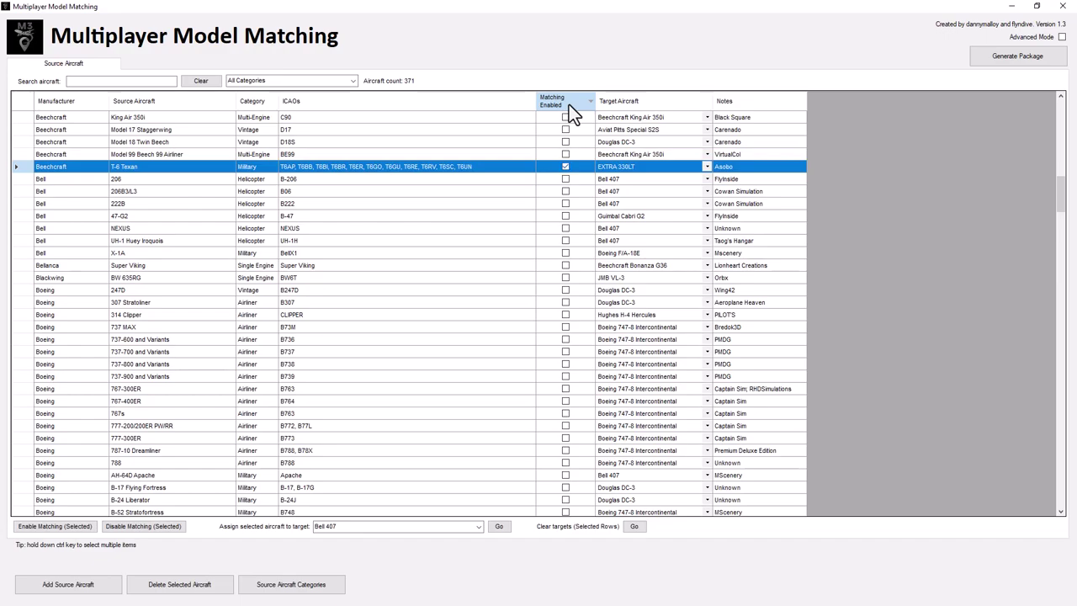
key(Down)
key(space)
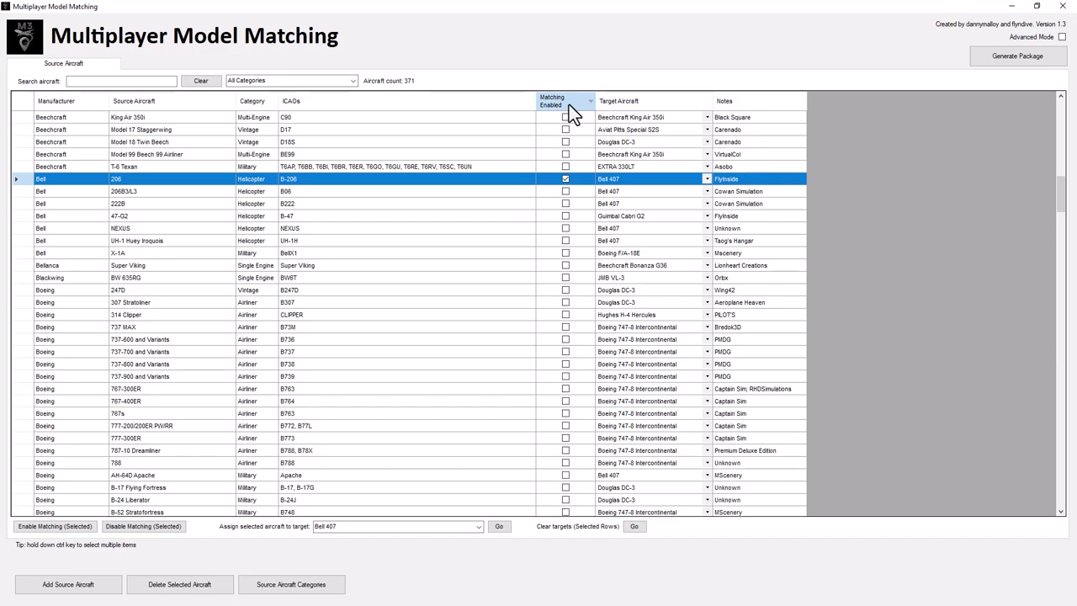
Step: Browse the Bell 206's target aircraft options and keep Bell 407 as its target
key(Tab)
key(F4)
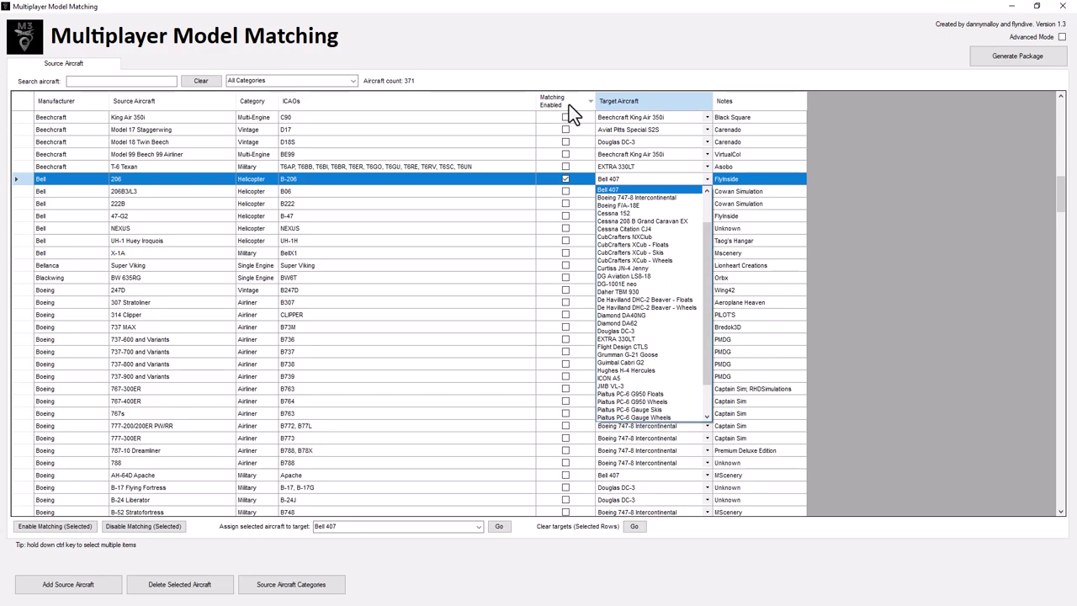
key(Down)
key(Down)
key(Down)
key(Down)
key(Down)
key(Down)
key(Down)
key(Down)
key(Down)
key(Down)
key(Down)
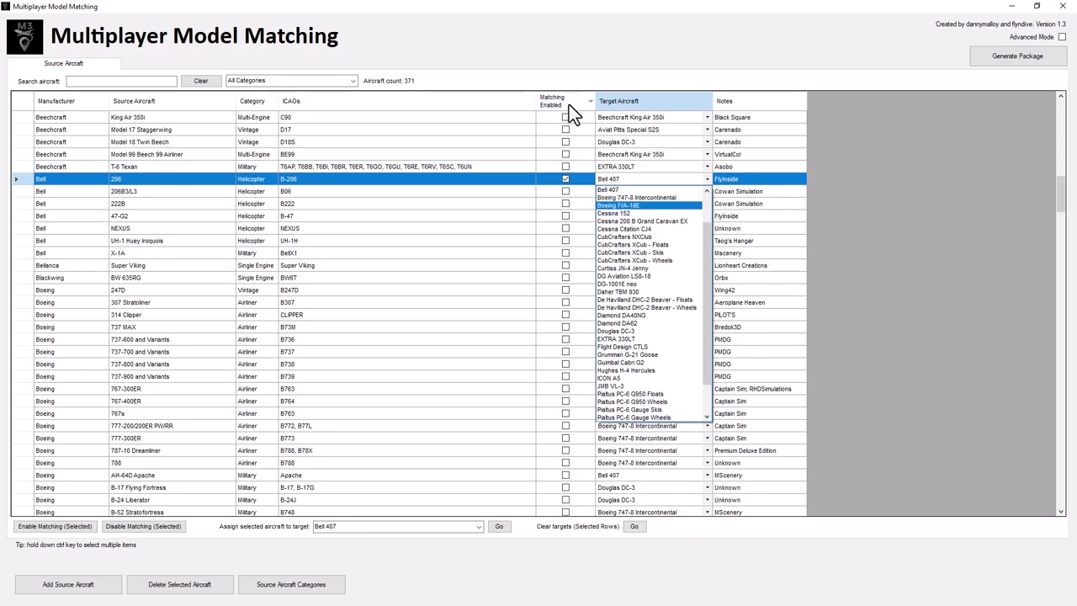
key(Down)
key(Down)
key(Down)
key(Down)
key(Down)
key(Down)
key(Down)
key(Down)
key(Down)
key(Down)
key(Down)
key(Down)
key(Down)
key(Down)
key(Down)
key(Down)
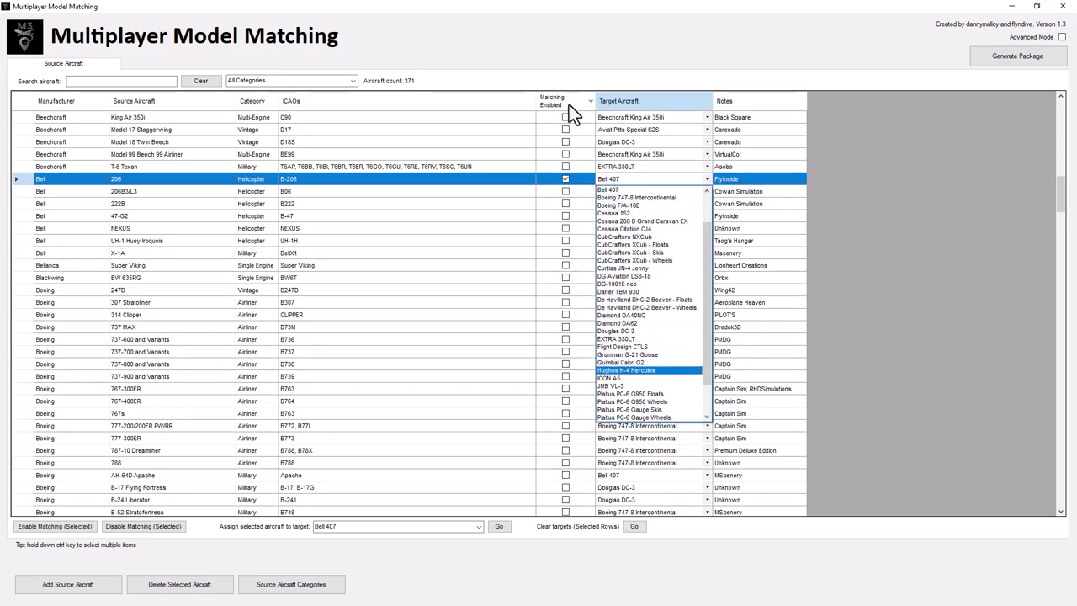
key(Down)
key(Down)
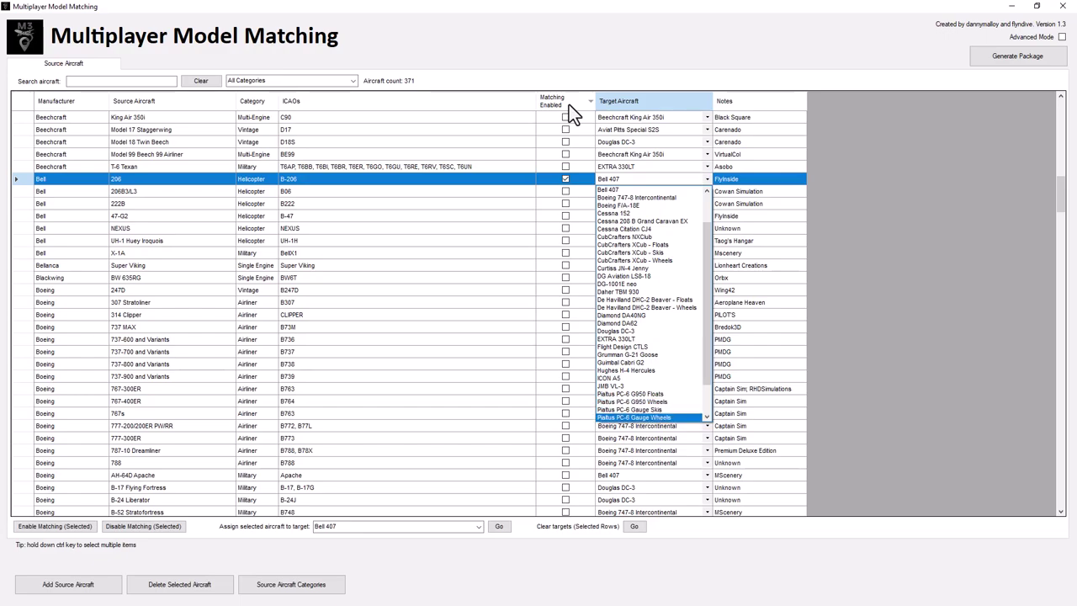
key(Up)
key(Up)
key(Up)
key(Up)
key(Up)
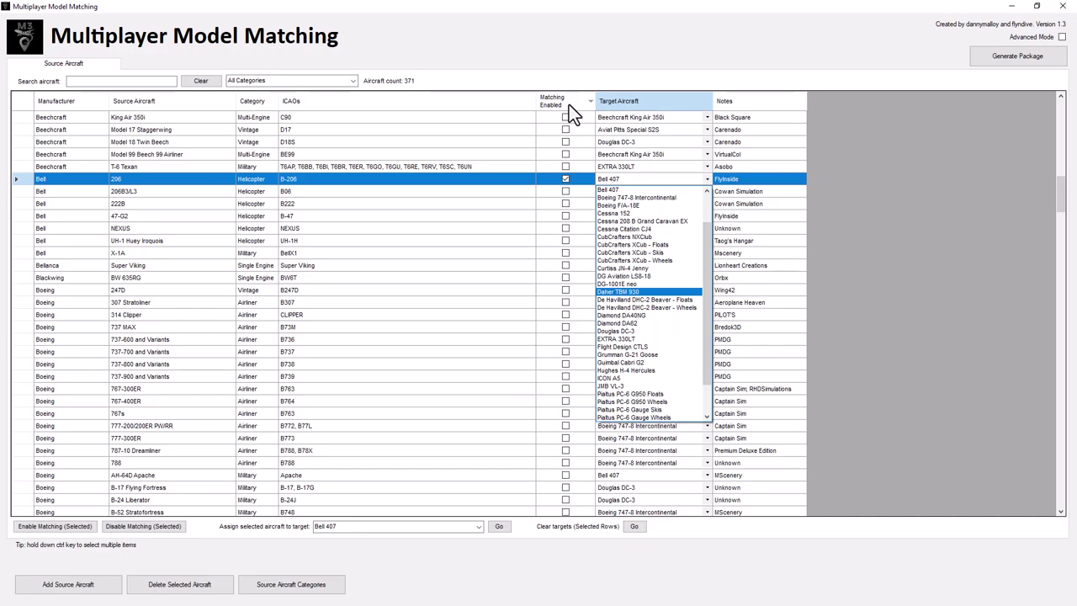
key(c)
key(c)
key(g)
key(p)
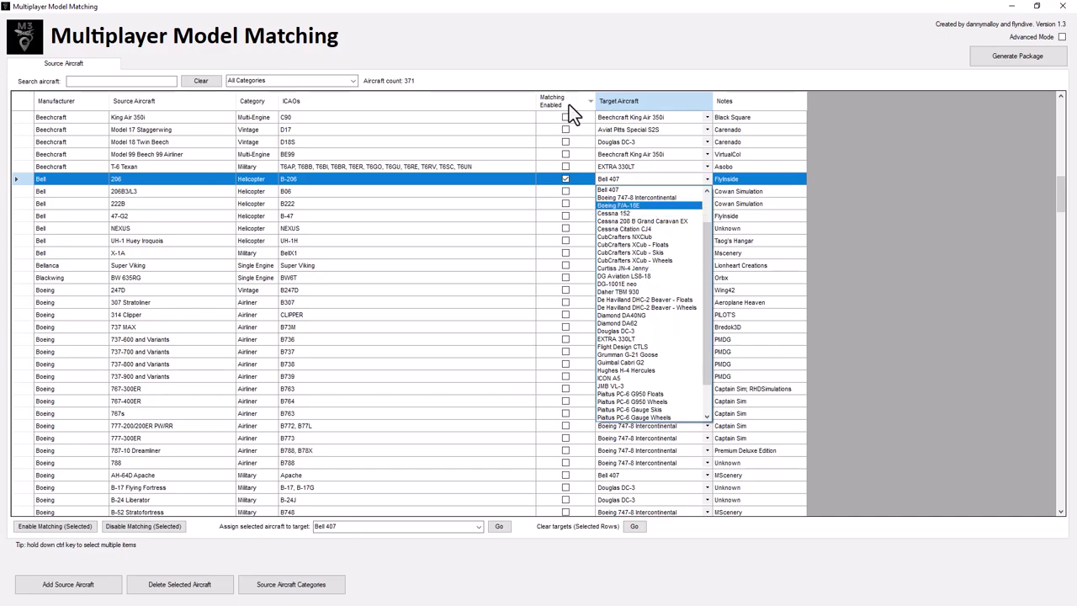
key(Up)
key(Up)
key(Up)
key(Up)
key(Up)
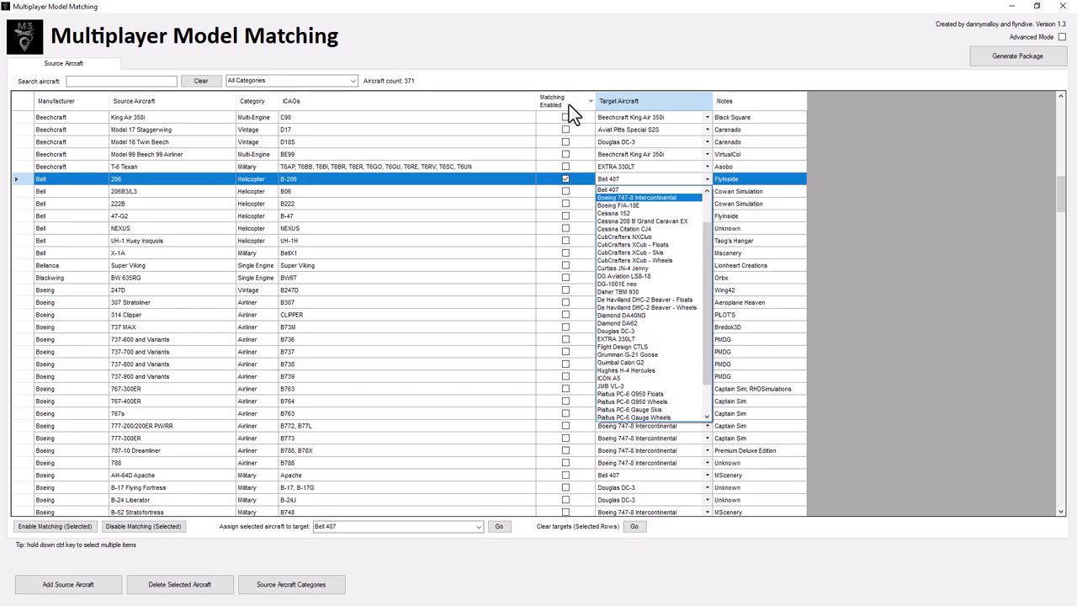
key(Return)
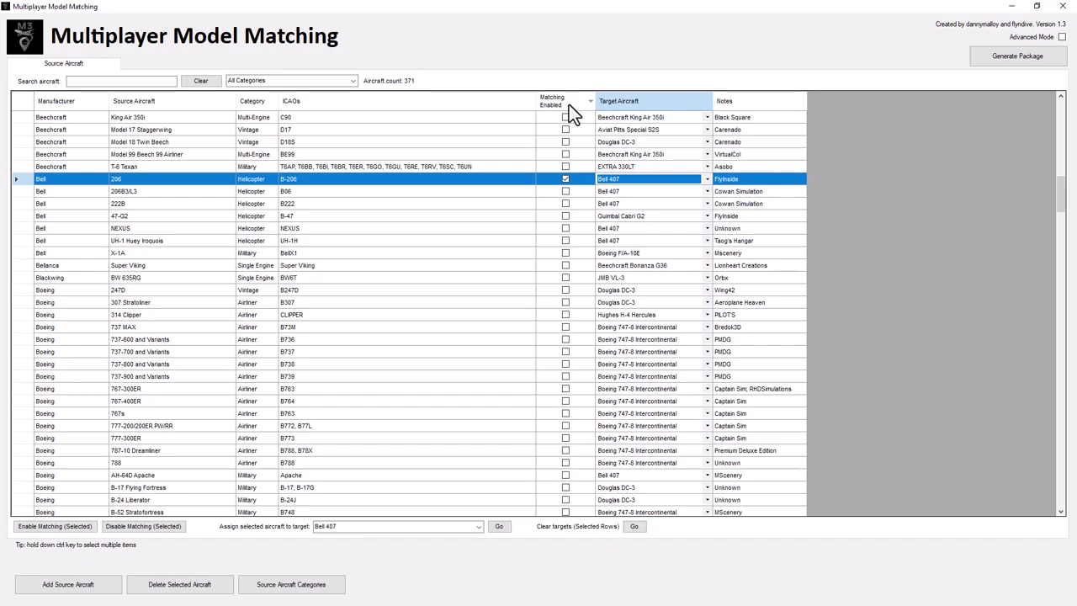
Step: Enable matching for the Bell 222B and 47-G2, clear NEXUS's target, and open Source Aircraft Categories
click(573, 112)
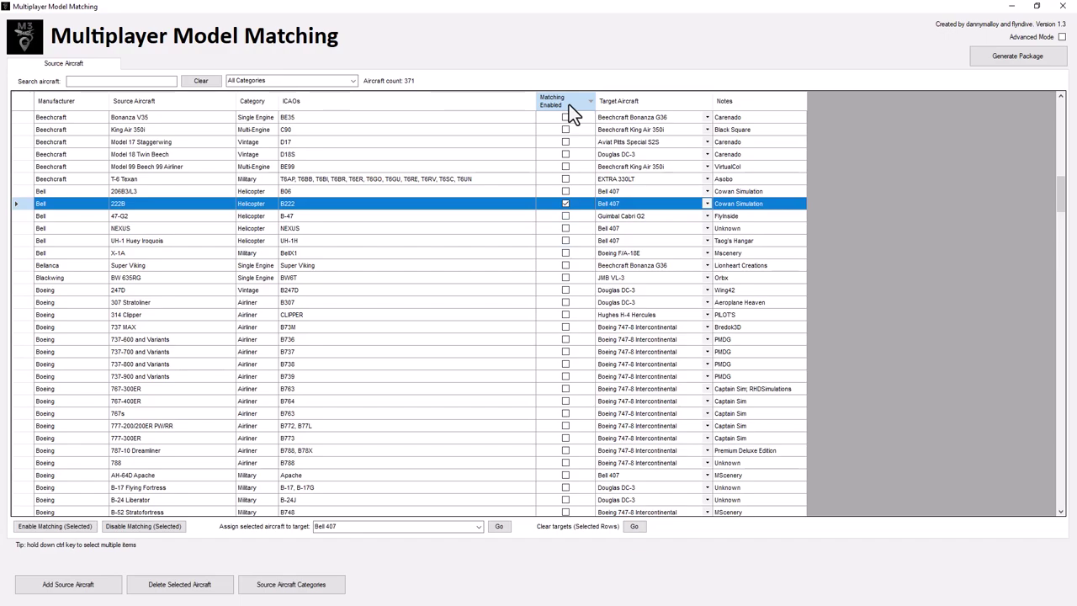
key(Delete)
key(Delete)
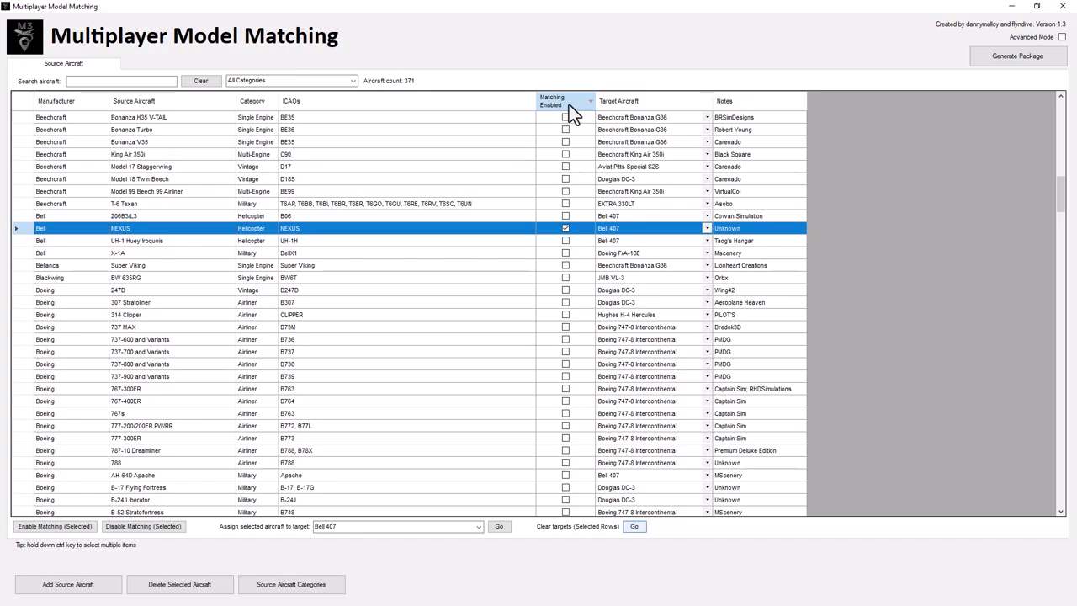
key(Return)
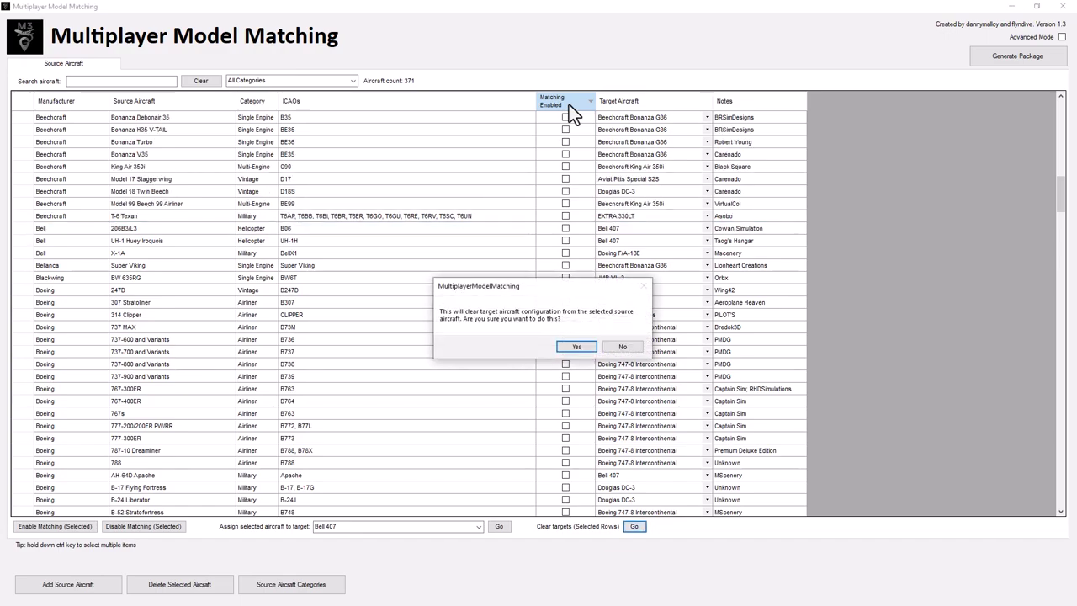
key(Return)
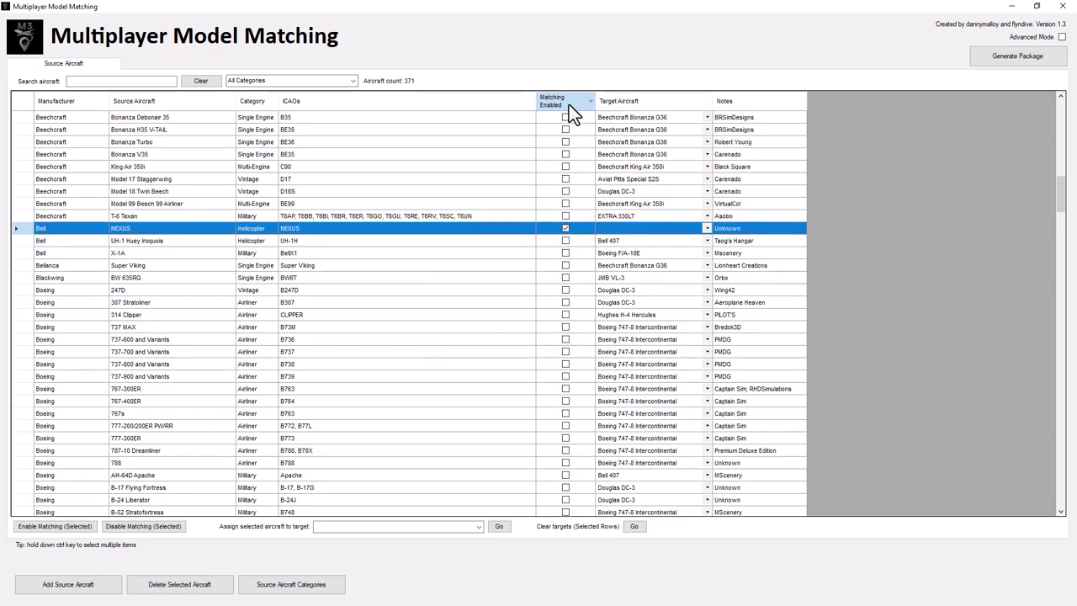
key(Tab)
key(Tab)
key(Tab)
key(Tab)
key(Return)
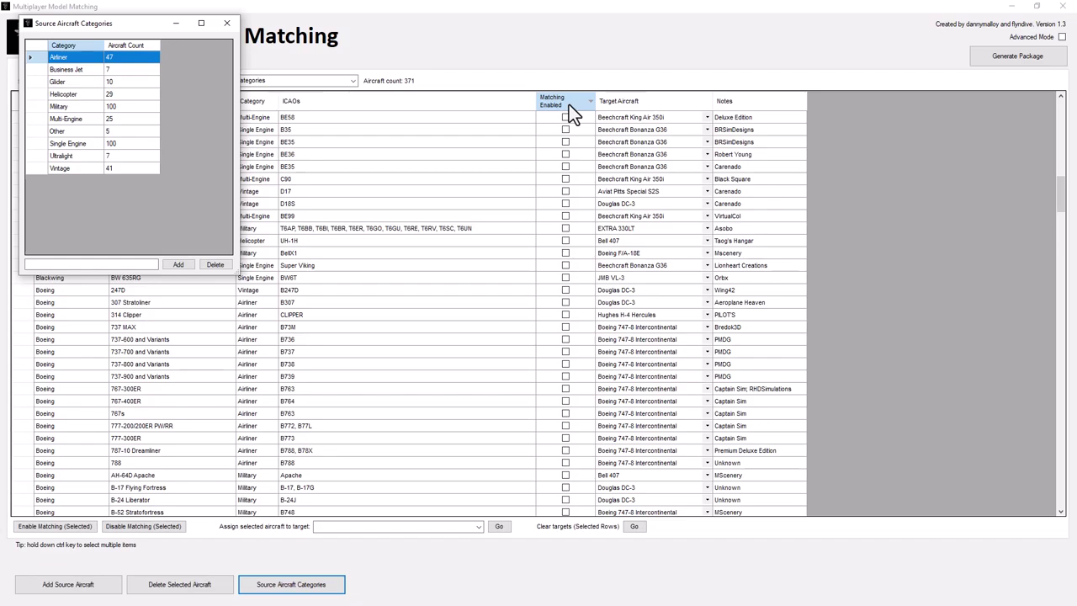
Step: Close the Source Aircraft Categories window and switch on Advanced Mode with Alt+A
key(alt+F4)
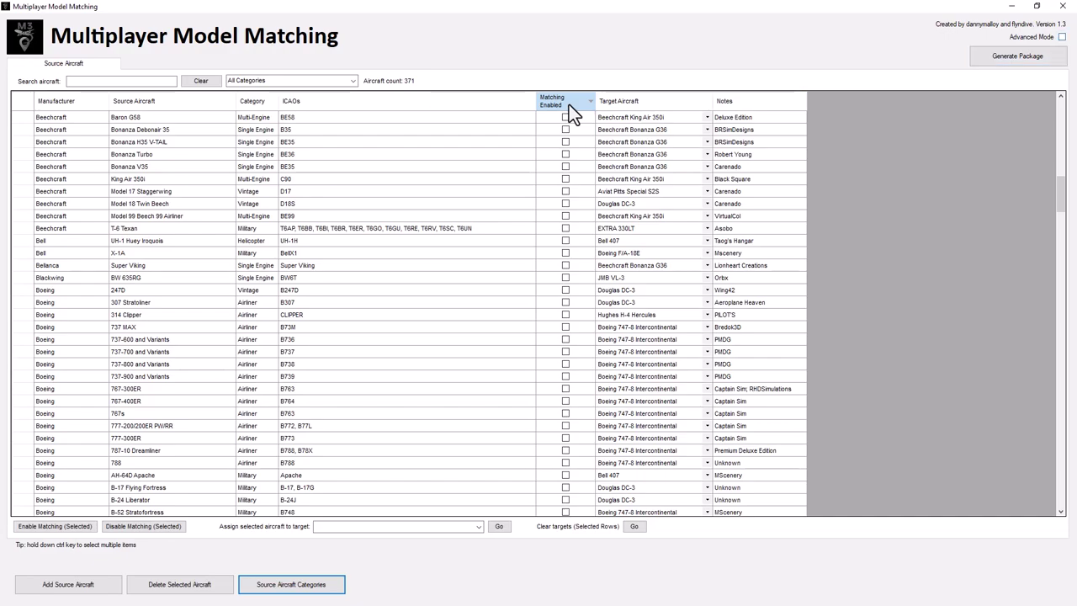
key(alt+a)
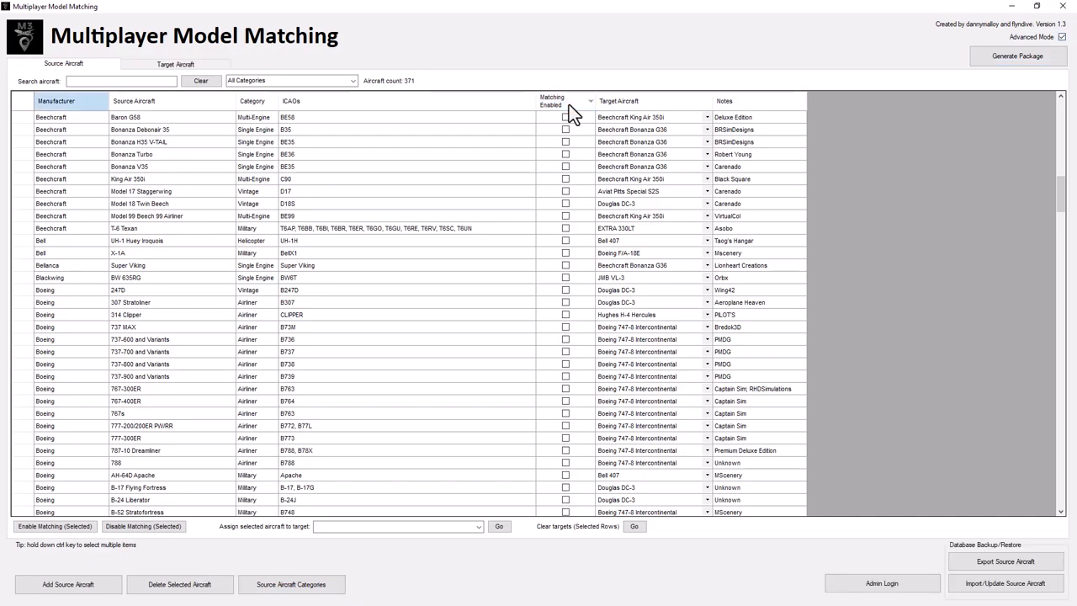
key(Tab)
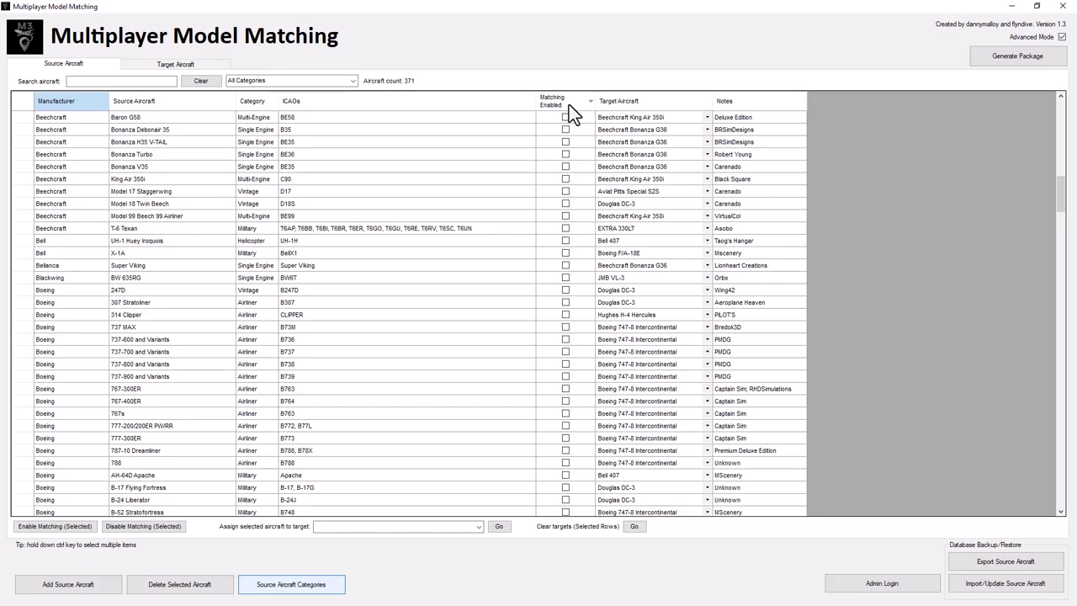
key(Tab)
key(Tab)
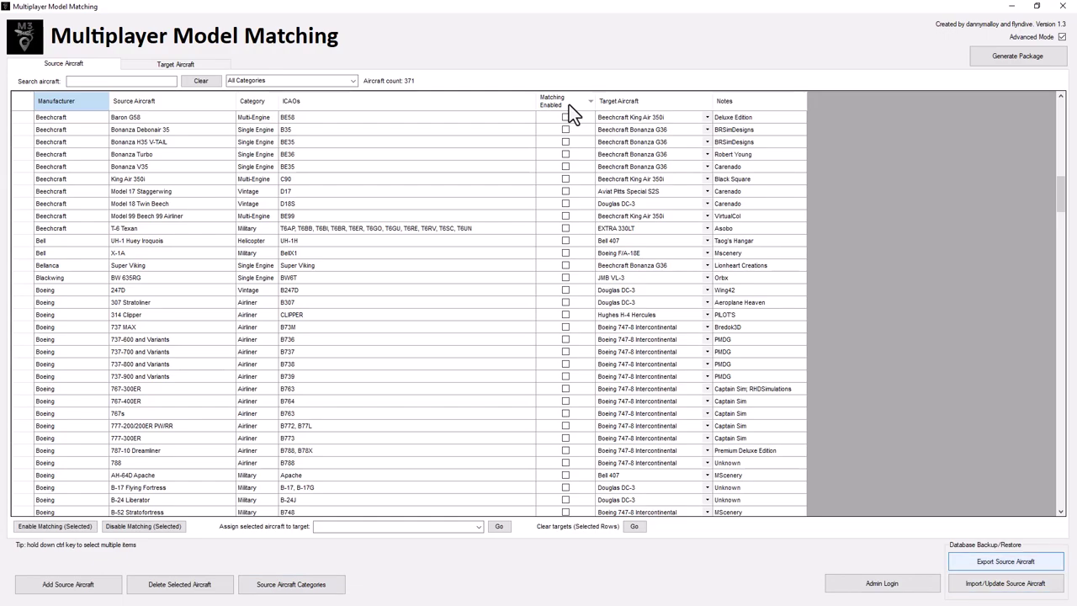
key(Return)
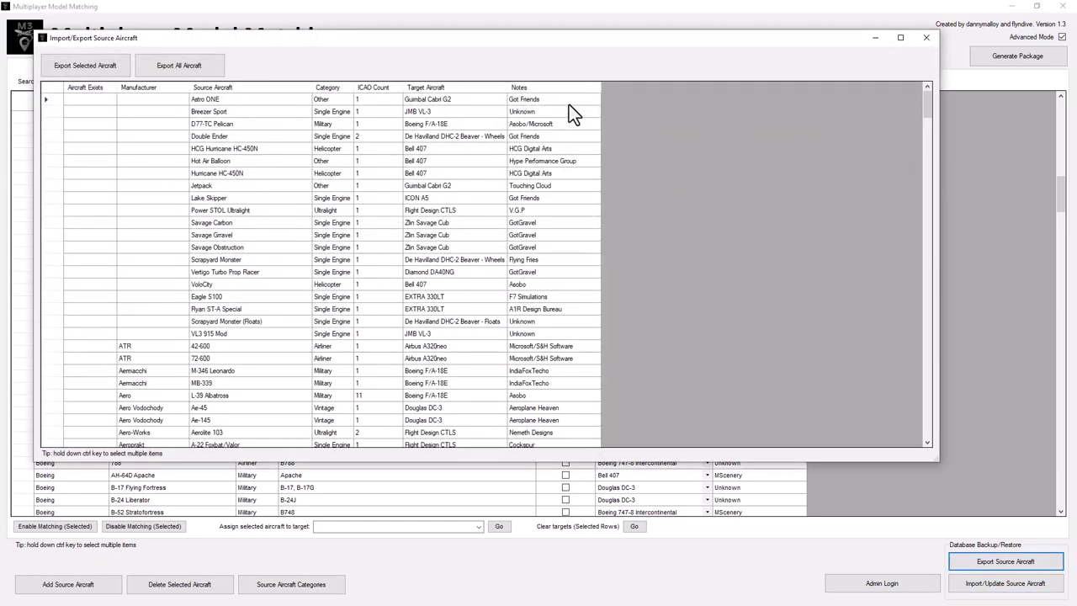
scroll(570, 113, down, 15)
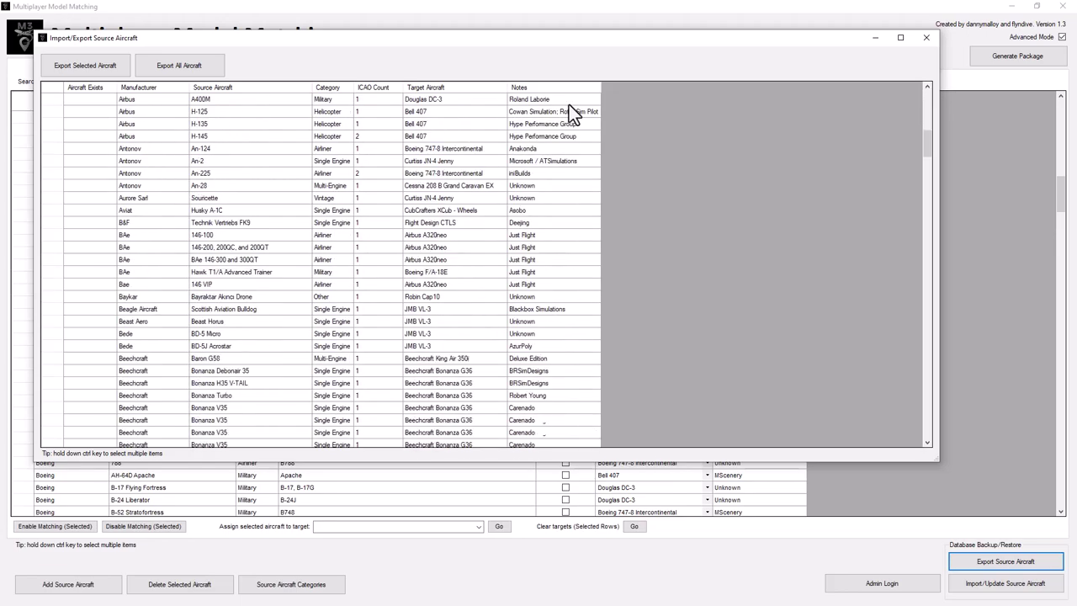
scroll(570, 113, down, 2)
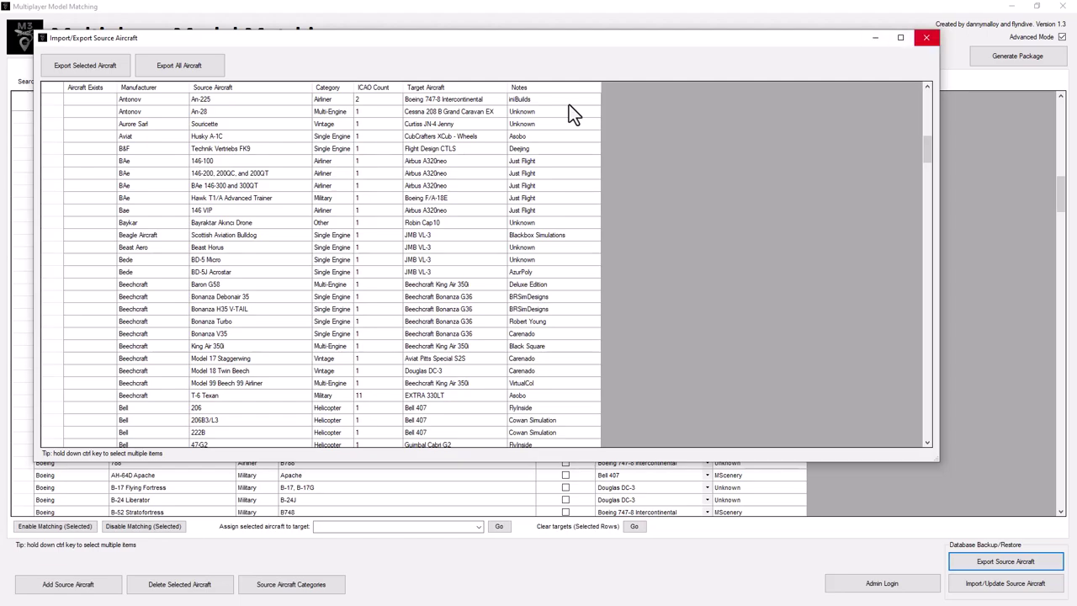
key(alt+F4)
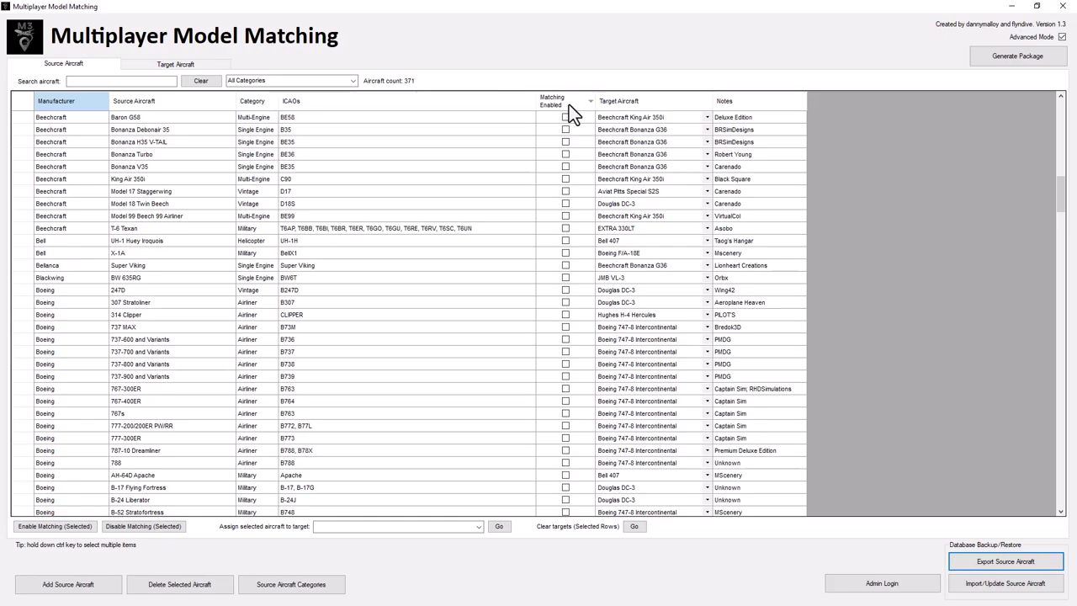
Step: Switch to the Target Aircraft tab and scroll down its list of 39 target aircraft
scroll(570, 114, up, 10)
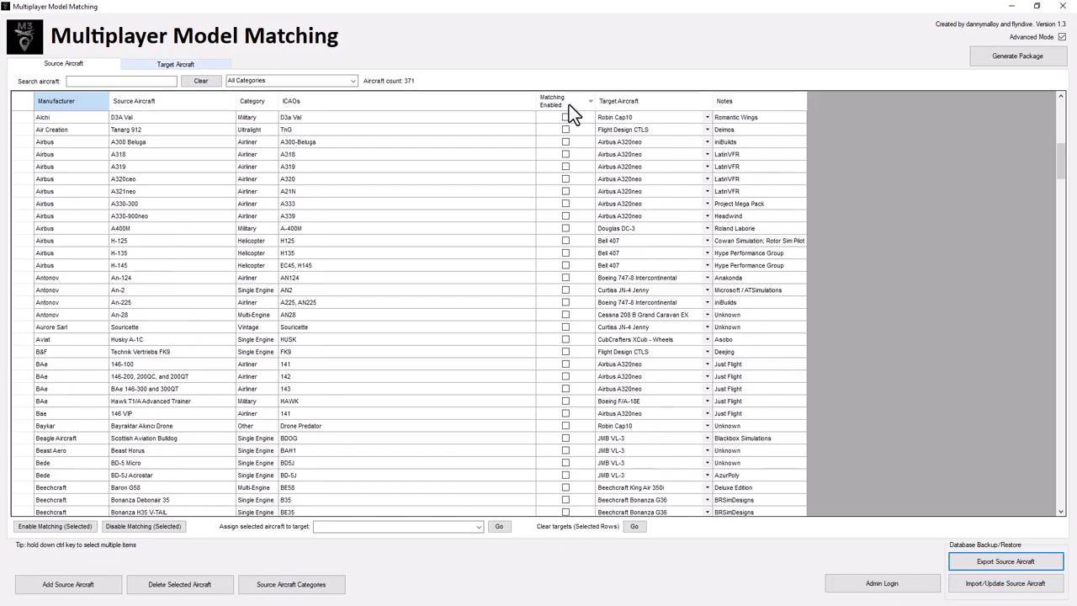
key(ctrl+Tab)
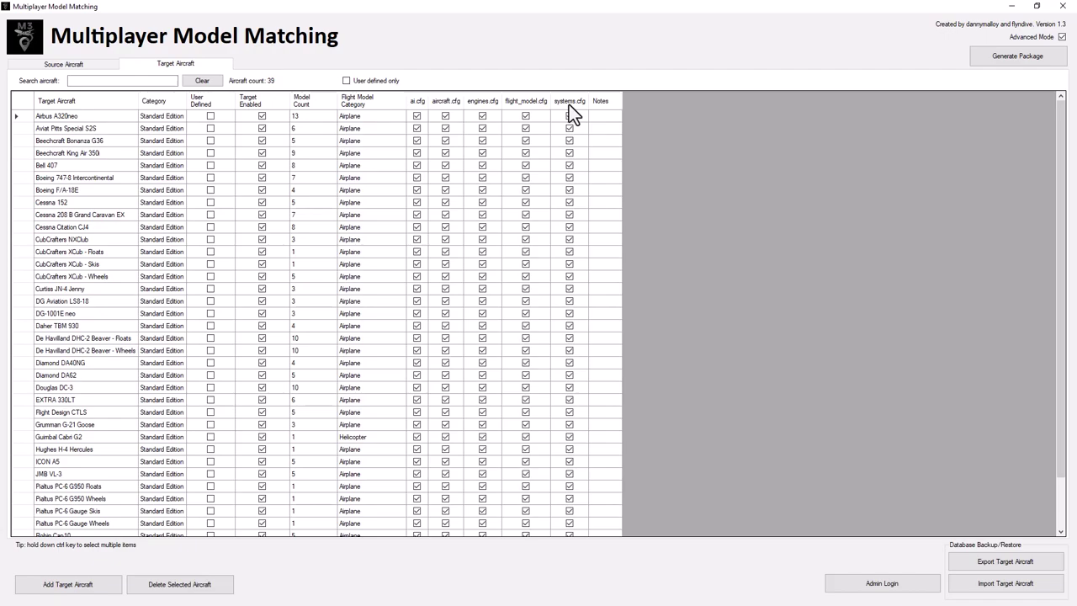
scroll(571, 113, down, 3)
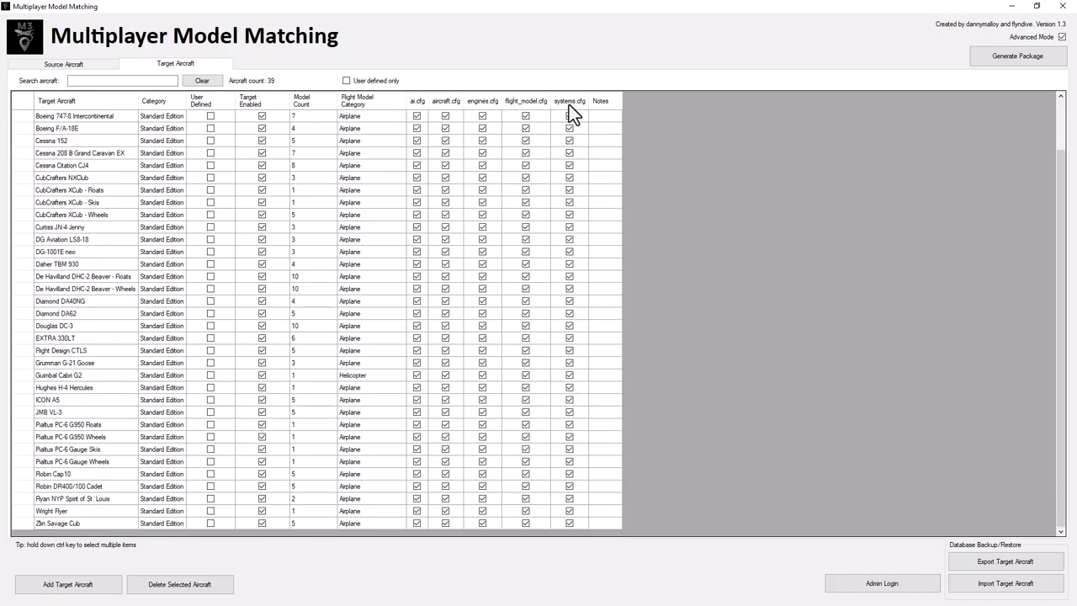